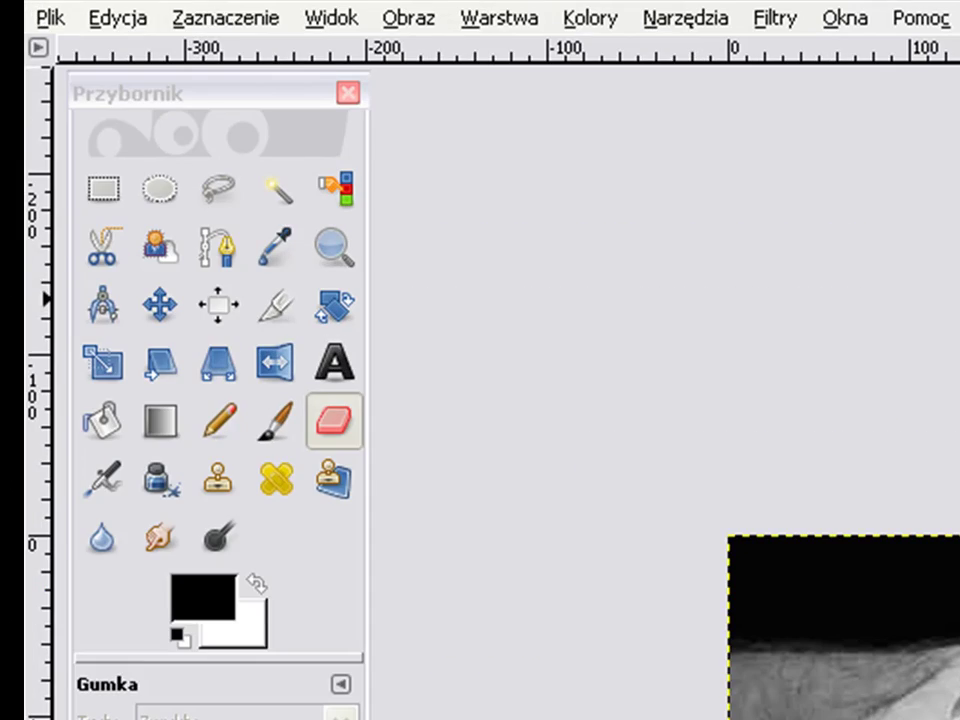
Open the portrait woman1_r2_c2.jpg and select the Smudge tool
left_click(52, 18)
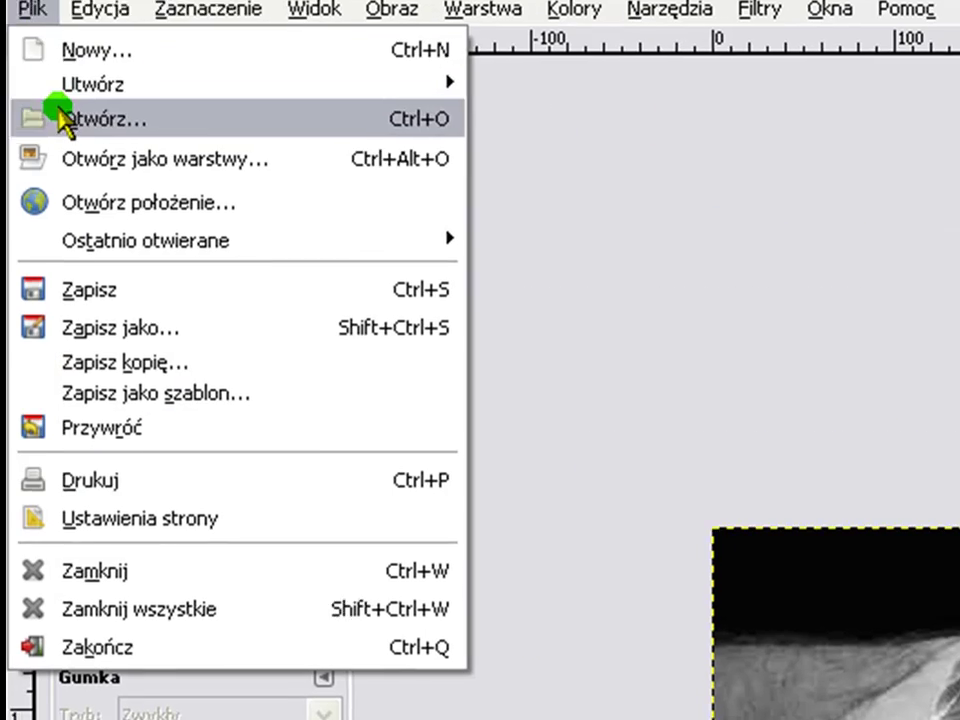
left_click(58, 116)
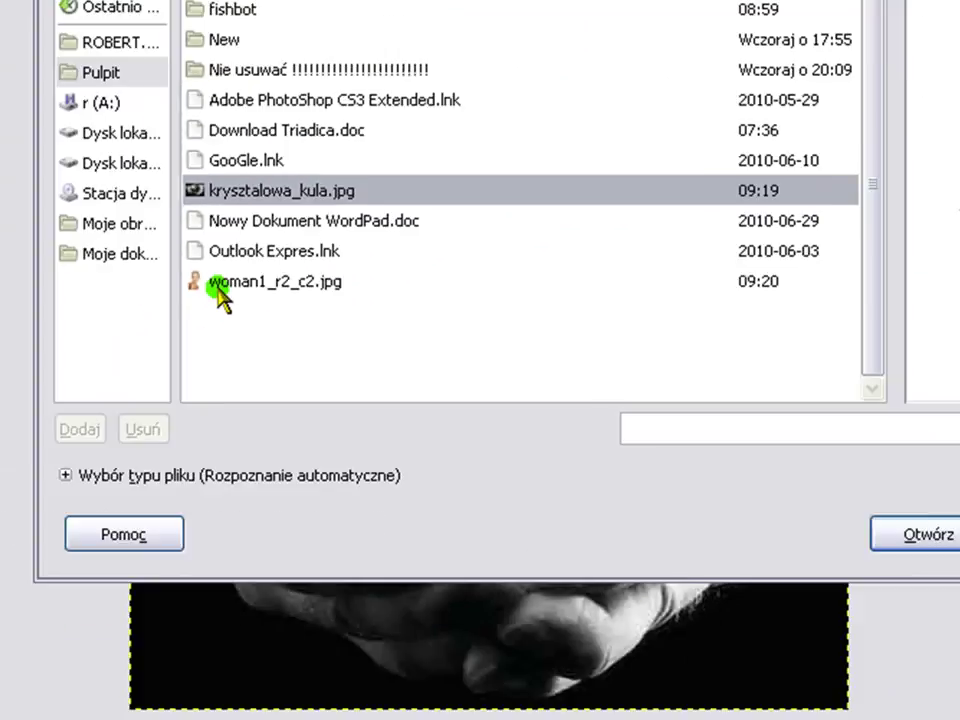
left_click(338, 273)
left_click(716, 402)
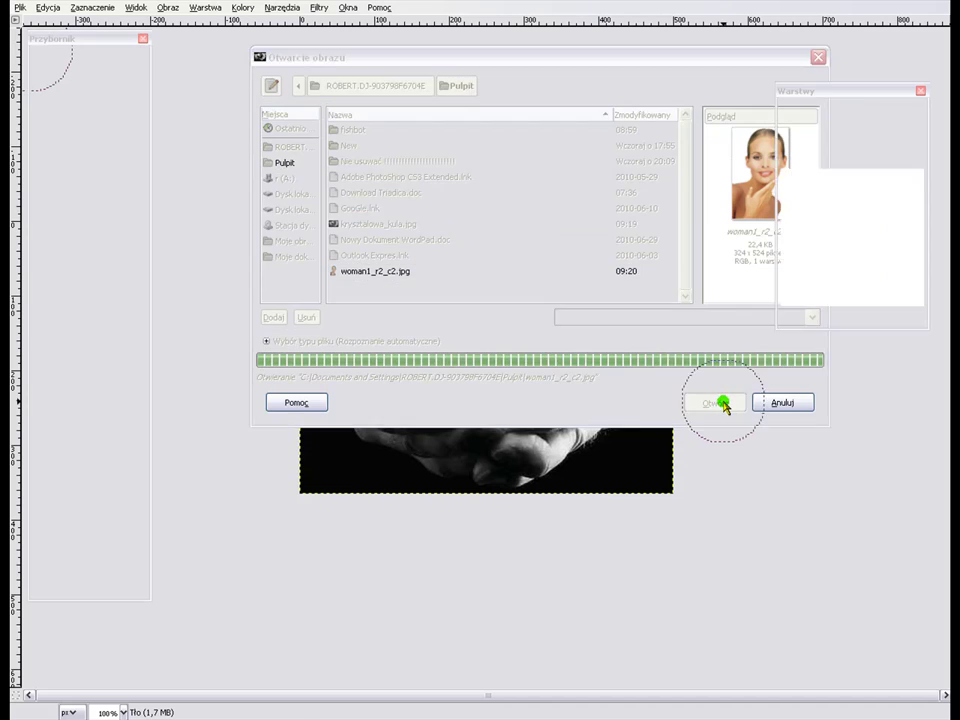
left_click(66, 221)
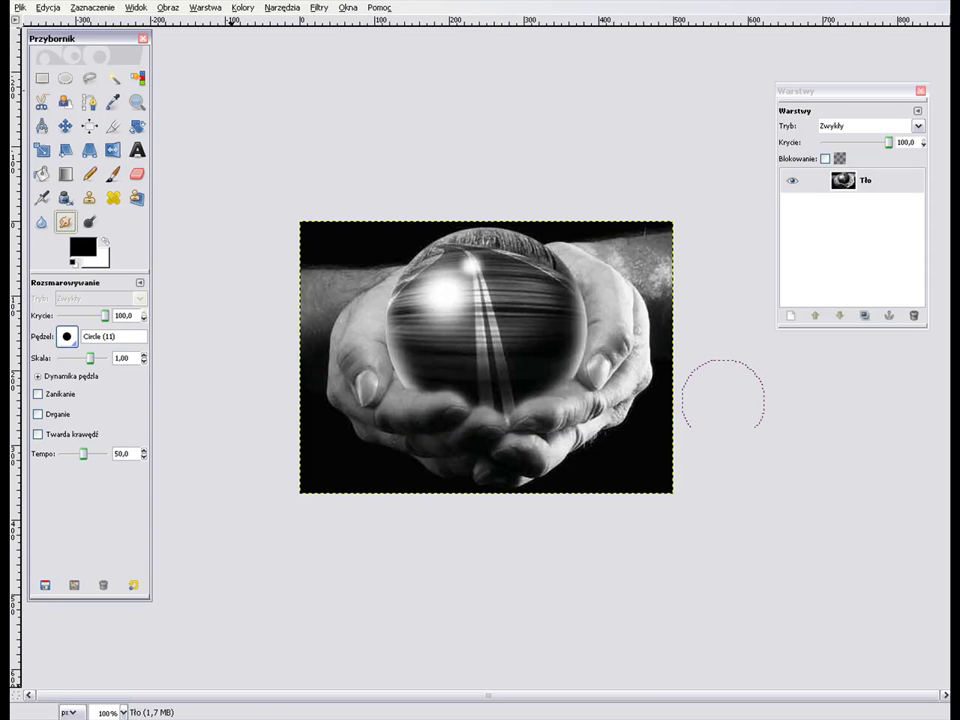
Copy the woman portrait, close it without saving, and paste it onto the crystal-ball image
left_click_drag(340, 20, 492, 41)
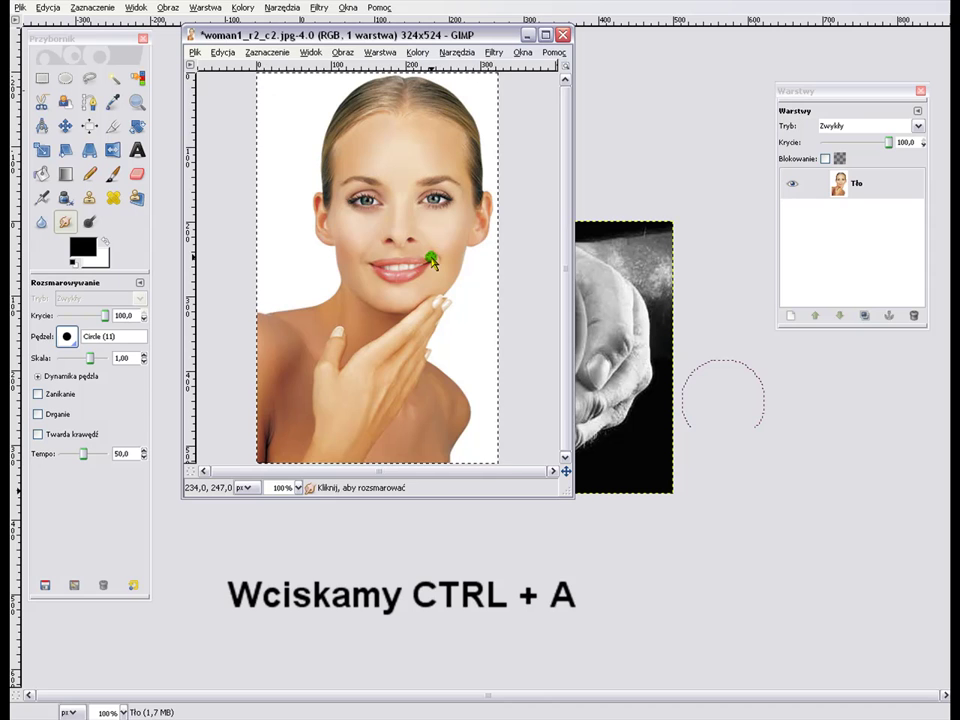
key("ctrl+c")
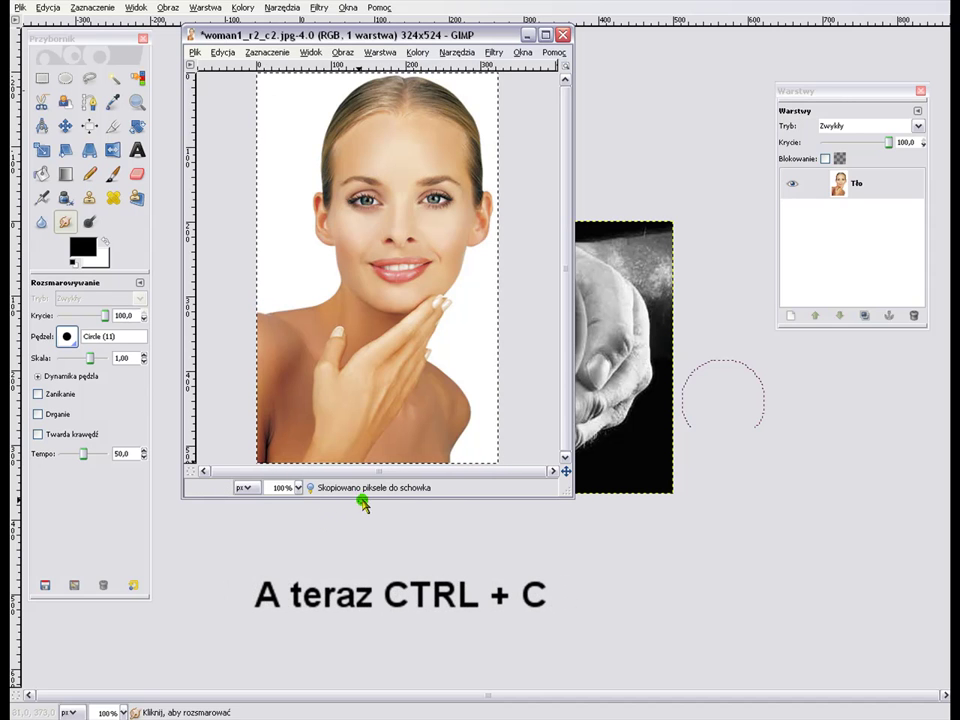
left_click(562, 35)
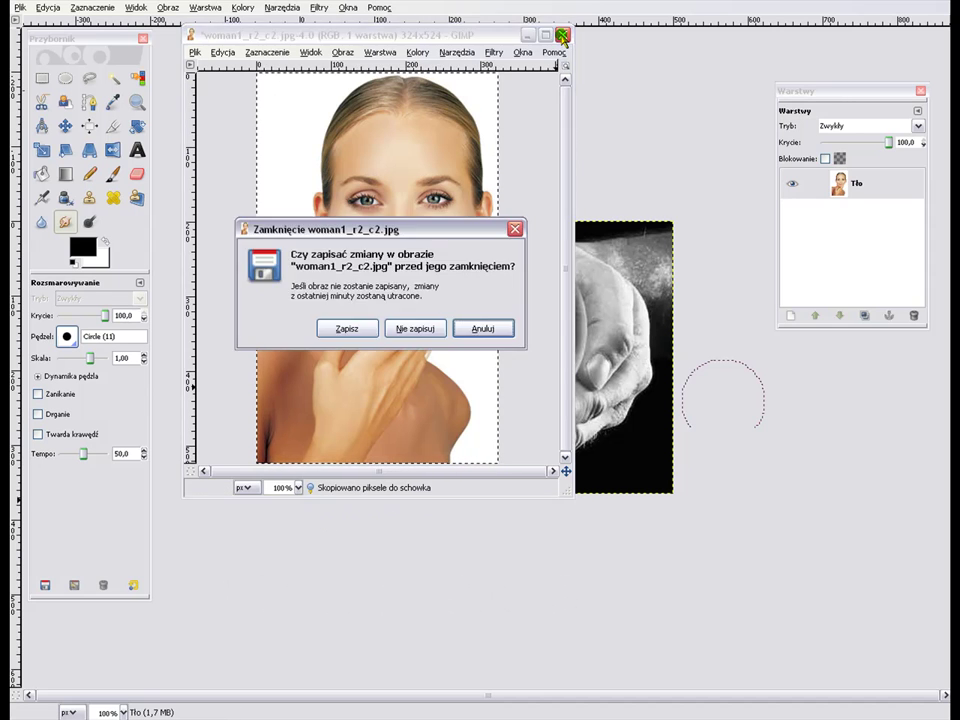
left_click(418, 329)
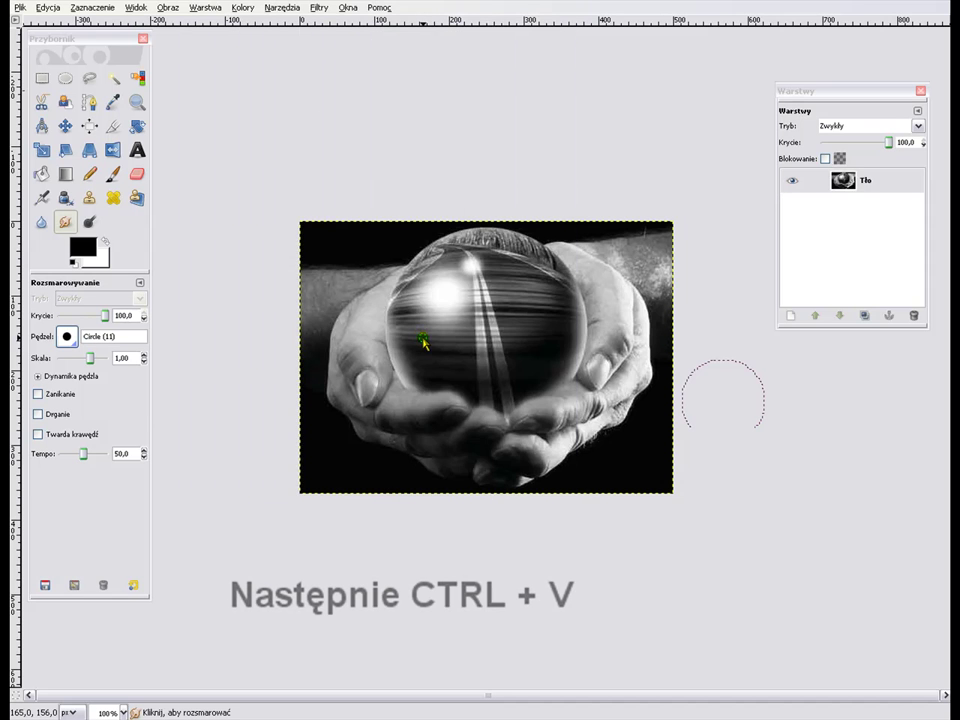
key("ctrl+v")
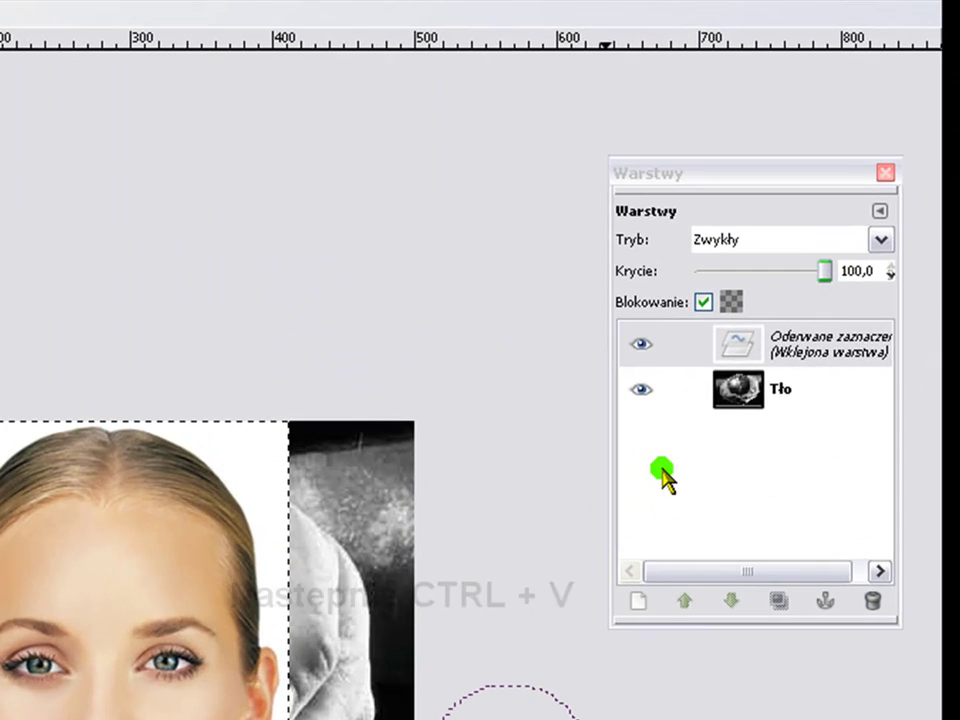
Make the pasted portrait the new layer Wklejona warstwa and add a layer mask from its alpha channel
right_click(792, 264)
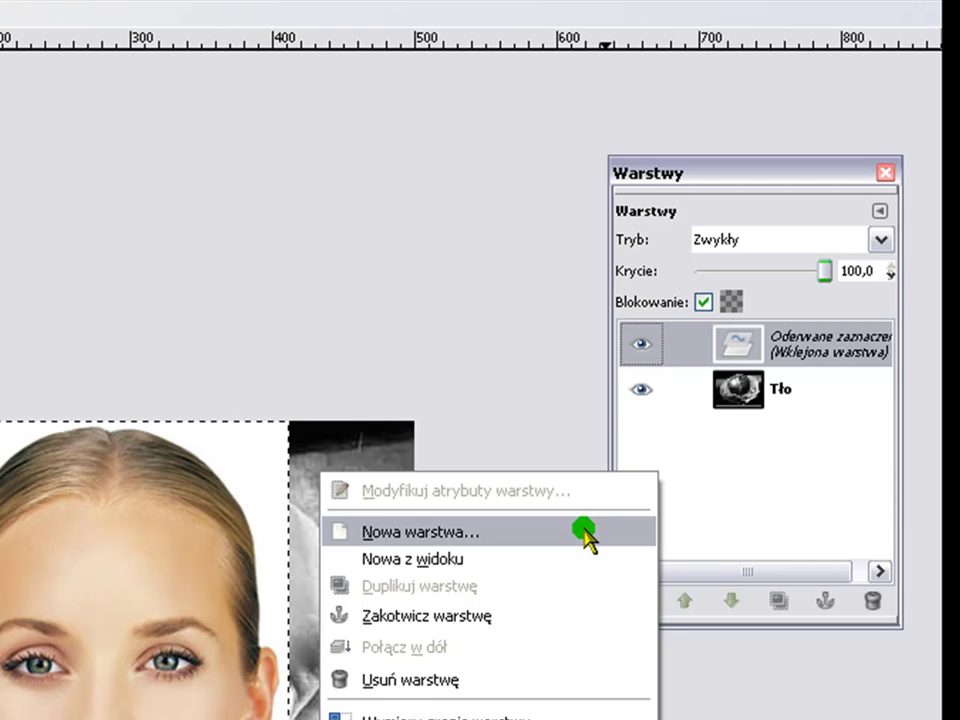
left_click(584, 532)
right_click(739, 342)
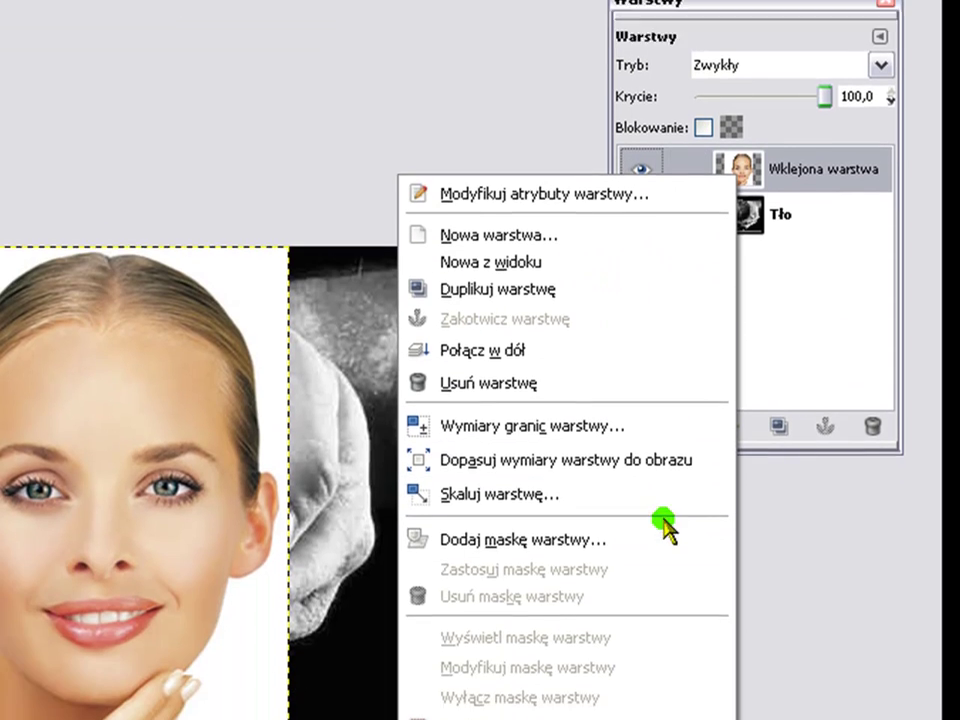
left_click(665, 537)
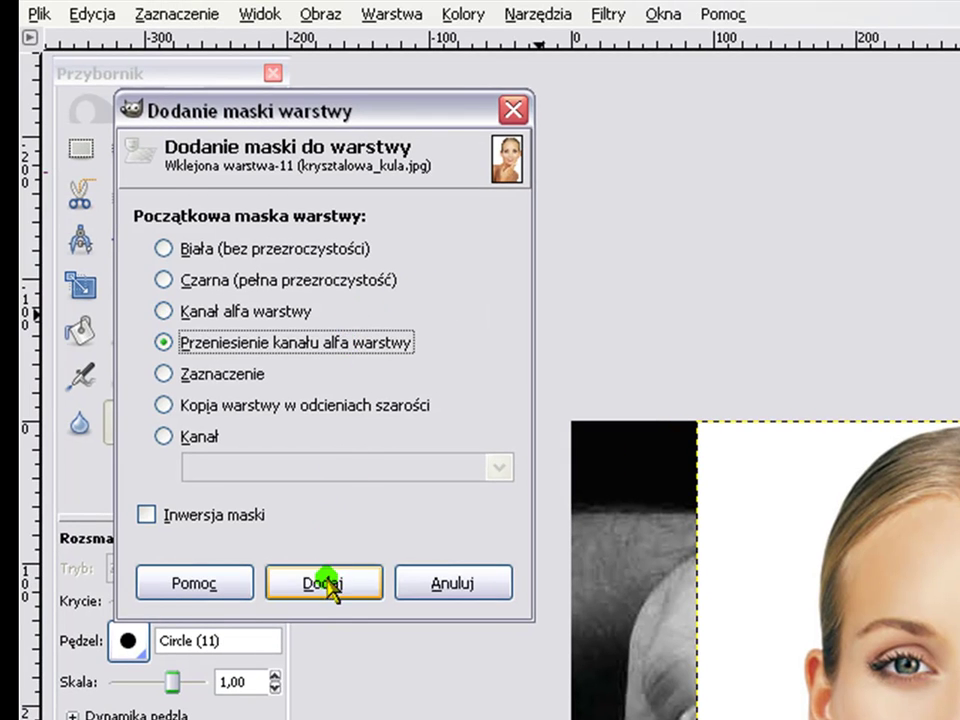
left_click(323, 578)
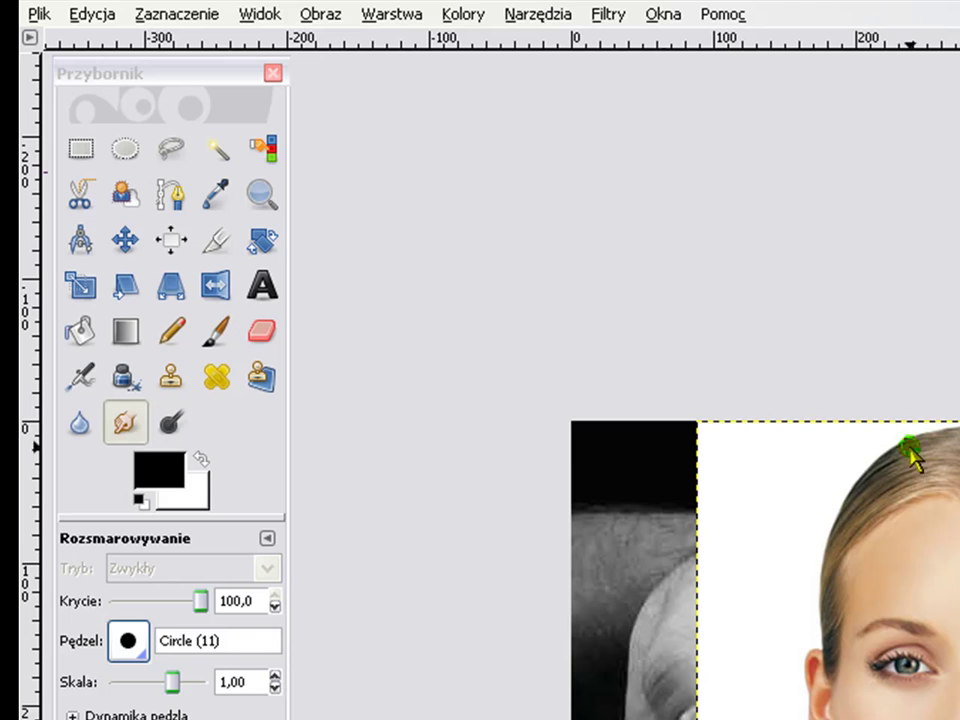
Switch to the eraser with a smaller soft Circle Fuzzy (19) brush
left_click(262, 334)
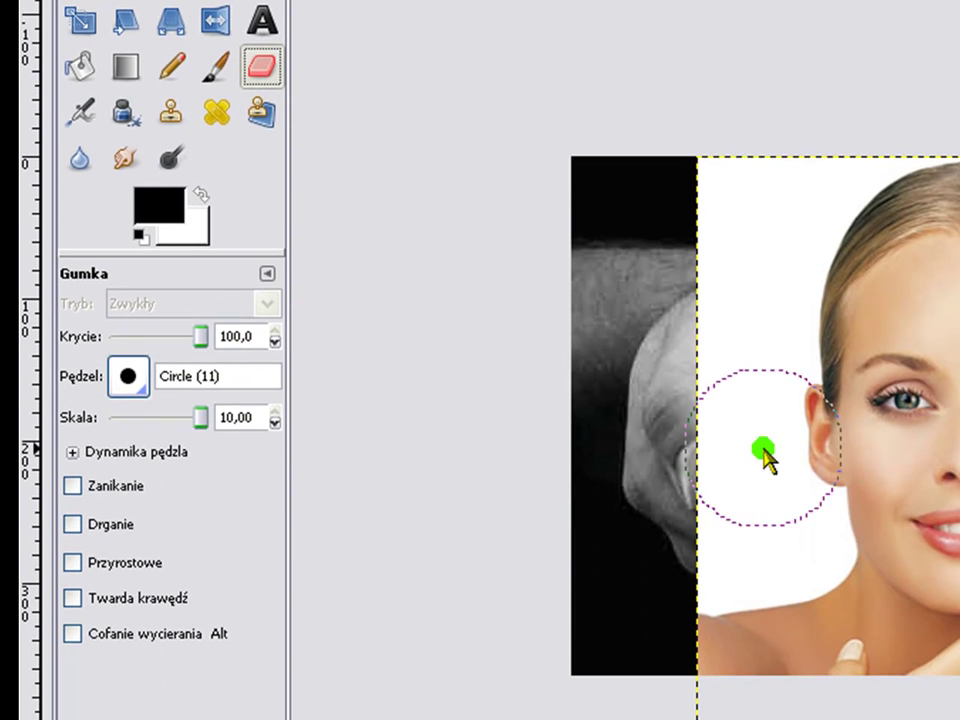
left_click_drag(205, 418, 201, 419)
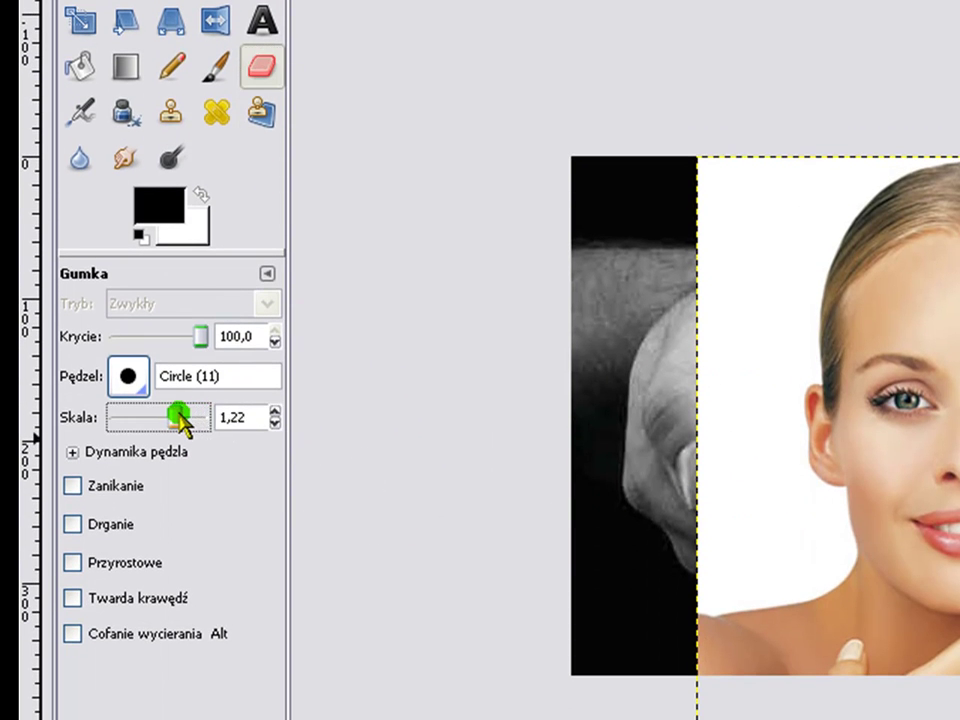
left_click(126, 383)
left_click(150, 549)
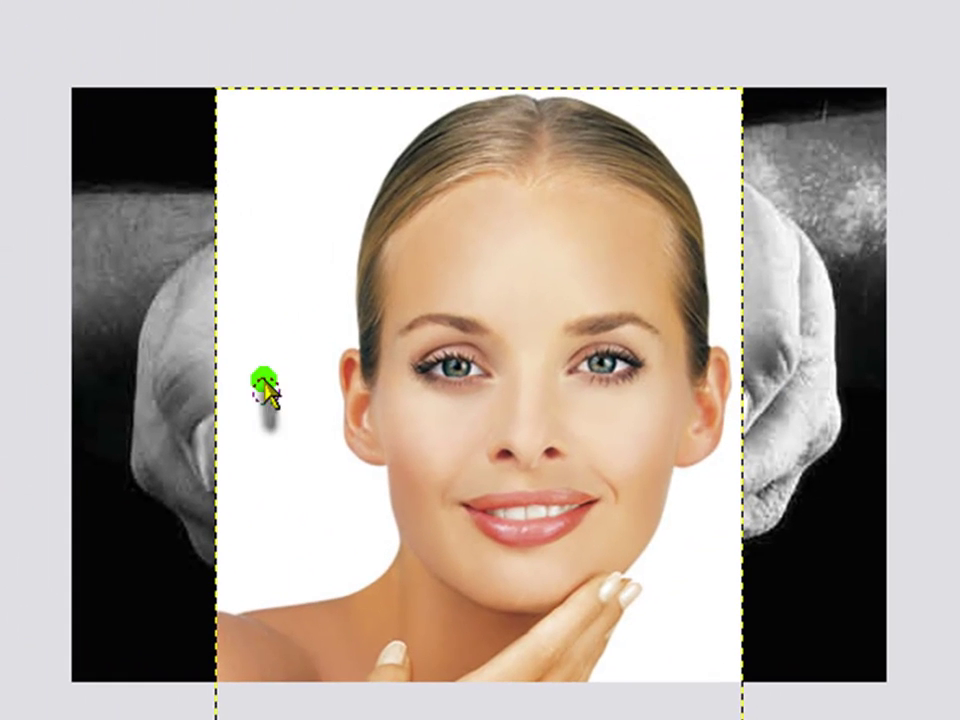
Erase the white background around the ball, toward the hand and beside the hair
left_click_drag(266, 428, 260, 242)
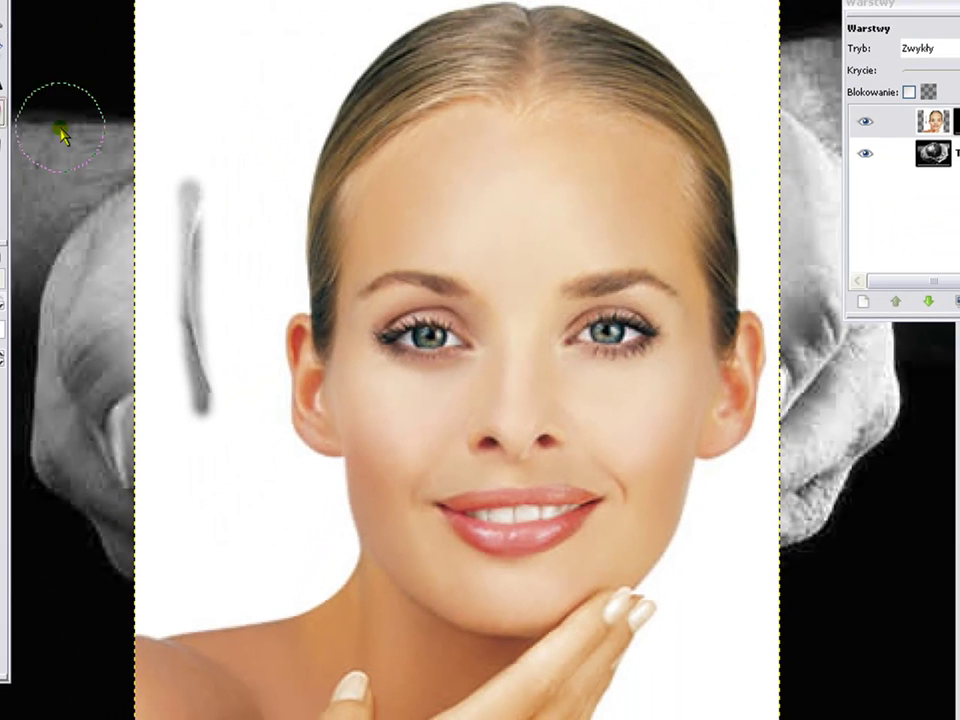
mouse_move(150, 140)
left_mouse_down()
mouse_move(193, 154)
mouse_move(197, 100)
mouse_move(163, 268)
mouse_move(105, 20)
mouse_move(124, 257)
mouse_move(163, 414)
mouse_move(182, 278)
mouse_move(146, 467)
mouse_move(238, 163)
mouse_move(268, 21)
mouse_move(375, 20)
mouse_move(300, 96)
mouse_move(225, 499)
mouse_move(172, 465)
mouse_move(150, 499)
mouse_move(146, 621)
mouse_move(264, 609)
mouse_move(326, 583)
mouse_move(336, 544)
mouse_move(320, 470)
mouse_move(253, 514)
mouse_move(172, 592)
mouse_move(300, 521)
mouse_move(253, 396)
mouse_move(280, 300)
left_mouse_up()
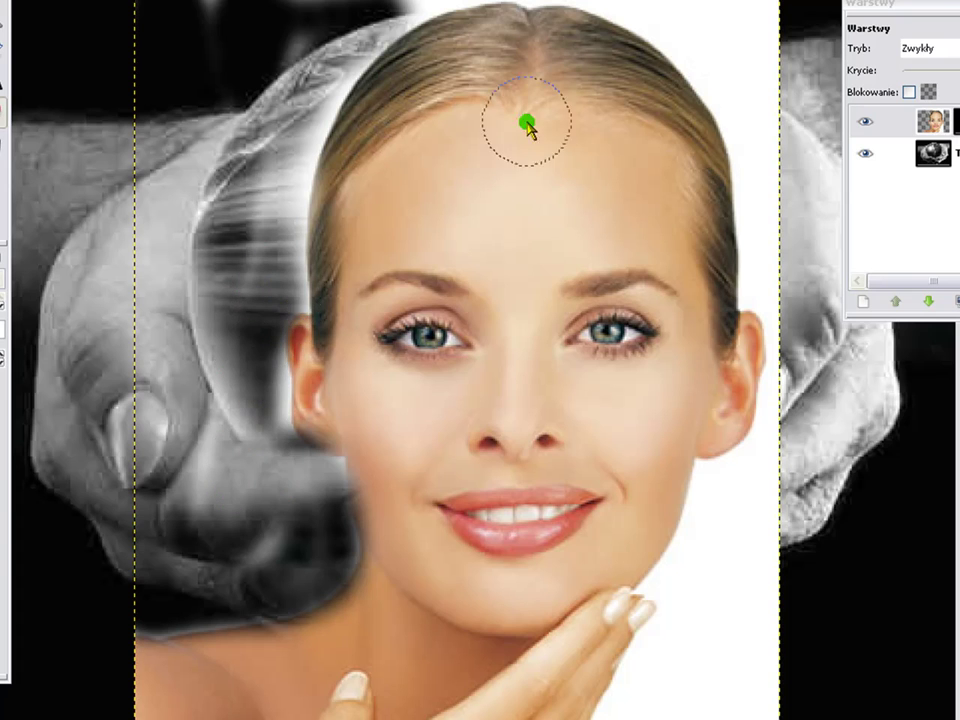
mouse_move(733, 625)
left_mouse_down()
mouse_move(754, 634)
mouse_move(671, 700)
mouse_move(632, 690)
mouse_move(605, 708)
mouse_move(636, 681)
mouse_move(696, 671)
mouse_move(767, 561)
mouse_move(760, 480)
mouse_move(714, 489)
mouse_move(681, 604)
mouse_move(744, 531)
mouse_move(690, 605)
mouse_move(636, 643)
mouse_move(660, 592)
left_mouse_up()
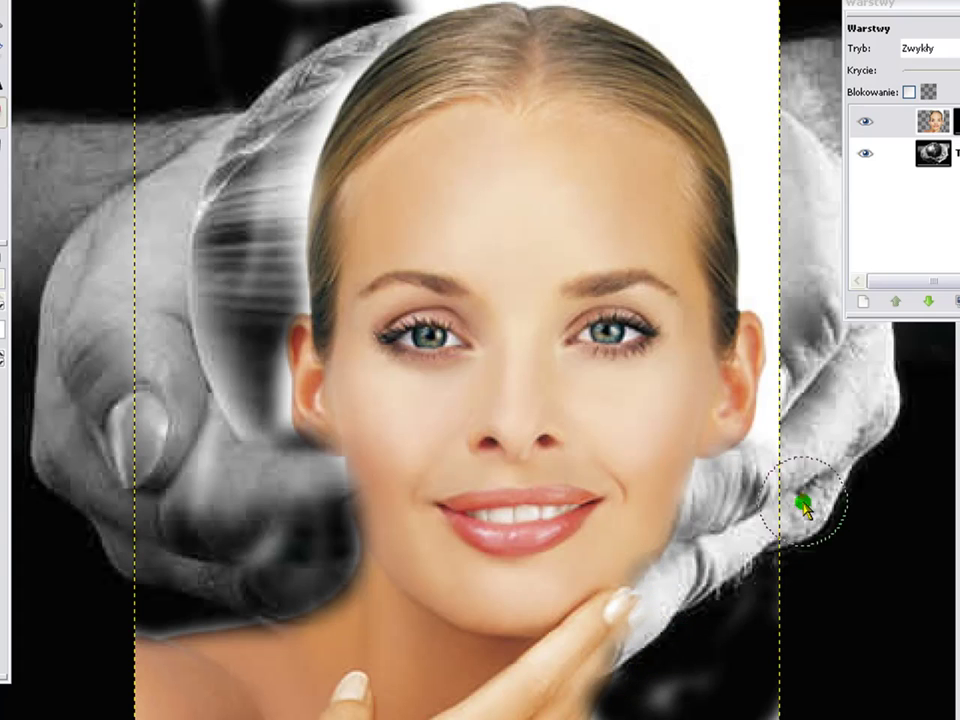
left_click_drag(787, 5, 597, 3)
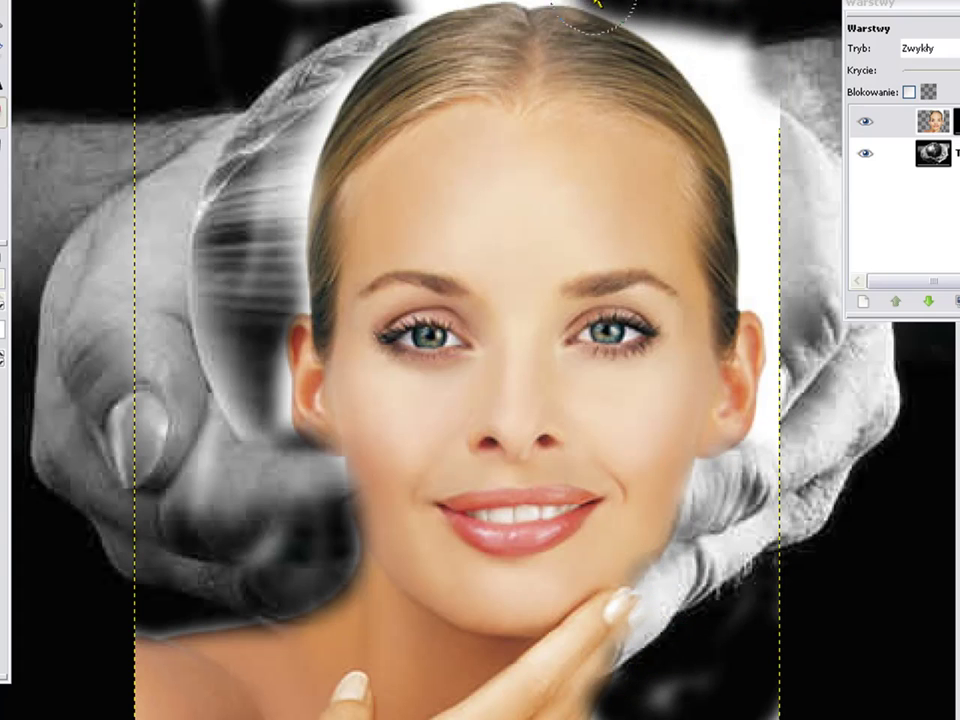
mouse_move(397, 3)
left_mouse_down()
mouse_move(643, 6)
mouse_move(799, 161)
mouse_move(767, 289)
mouse_move(731, 77)
mouse_move(690, 43)
mouse_move(783, 220)
left_mouse_up()
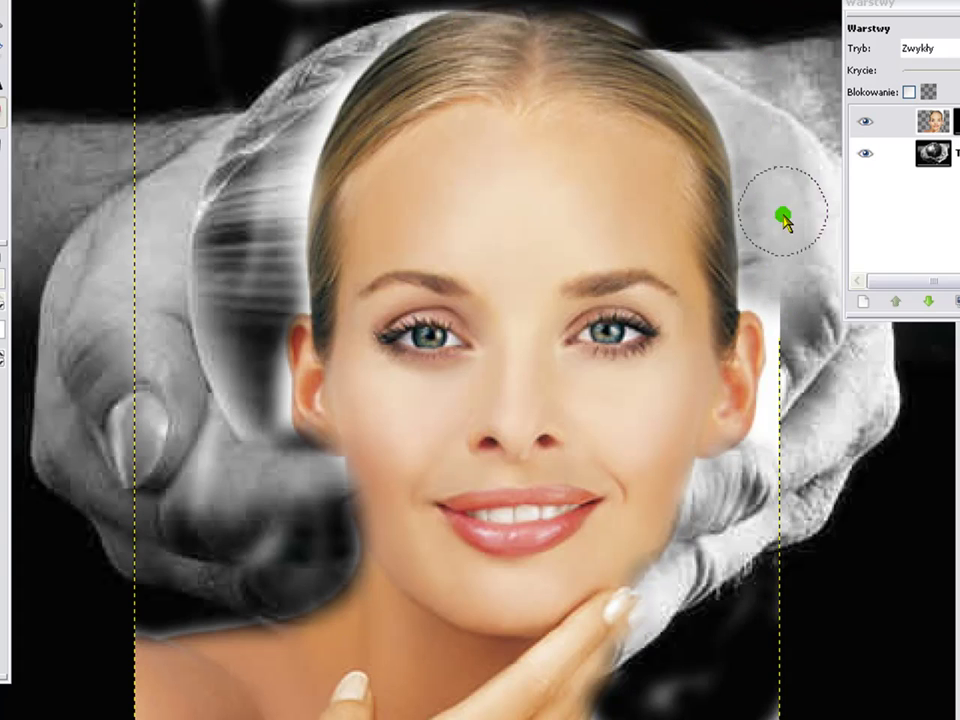
Fade the grey glow around the ear, jaw, chin and top of the head, and hide the neck
mouse_move(780, 320)
left_mouse_down()
mouse_move(780, 388)
mouse_move(763, 446)
mouse_move(778, 414)
left_mouse_up()
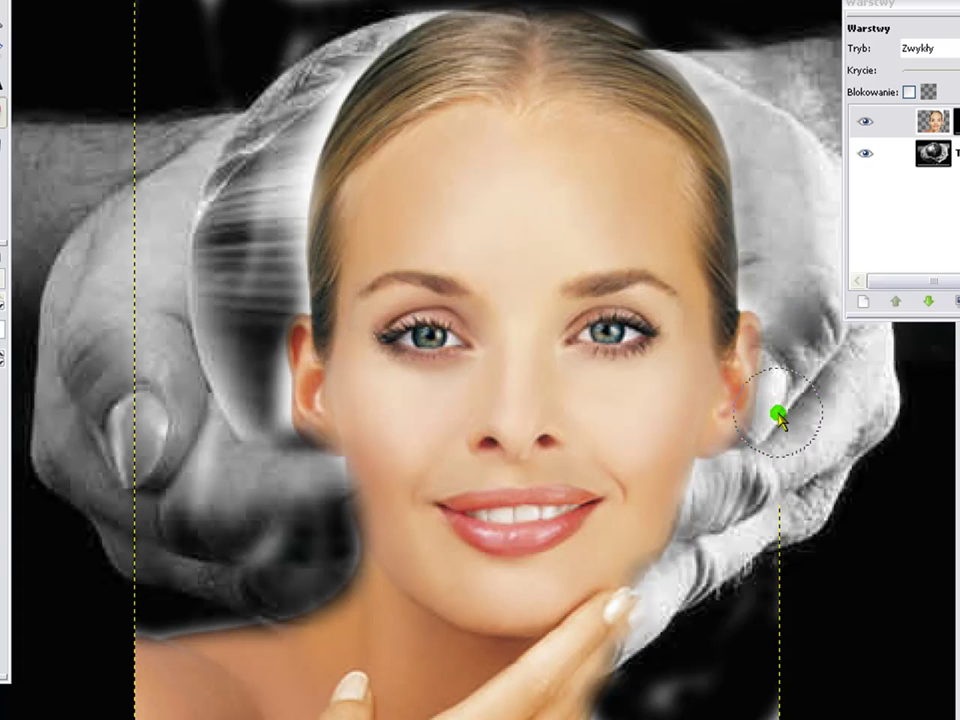
mouse_move(266, 527)
left_mouse_down()
mouse_move(288, 560)
mouse_move(156, 613)
mouse_move(246, 493)
mouse_move(287, 507)
left_mouse_up()
left_click_drag(265, 420, 270, 278)
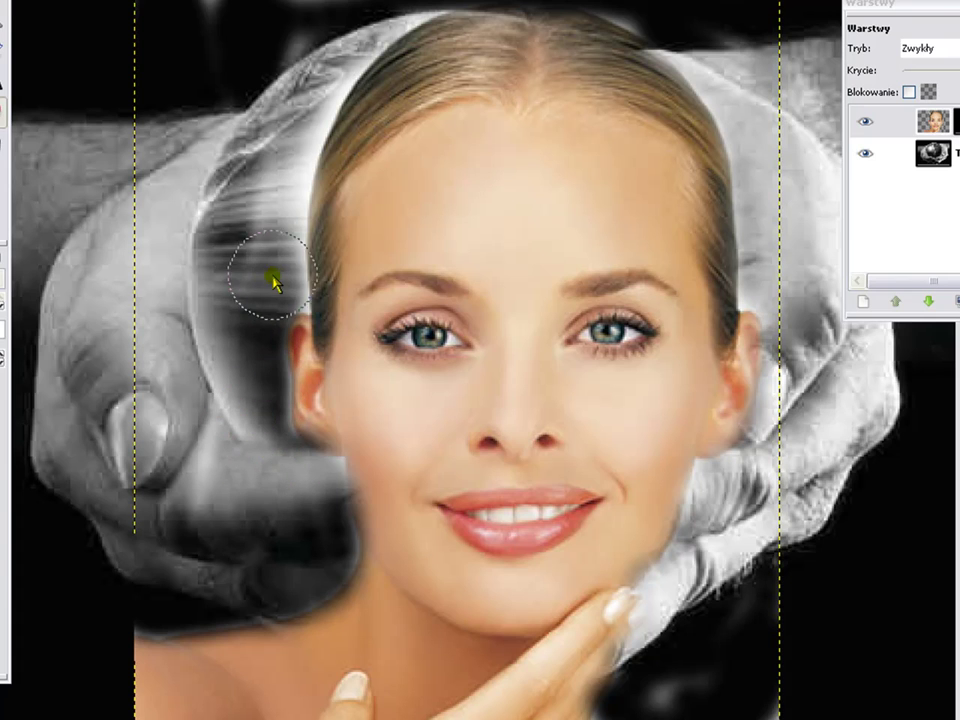
mouse_move(285, 233)
left_mouse_down()
mouse_move(334, 81)
mouse_move(285, 245)
left_mouse_up()
mouse_move(456, 10)
left_mouse_down()
mouse_move(694, 43)
mouse_move(789, 175)
left_mouse_up()
mouse_move(777, 262)
left_mouse_down()
mouse_move(767, 461)
mouse_move(684, 603)
left_mouse_up()
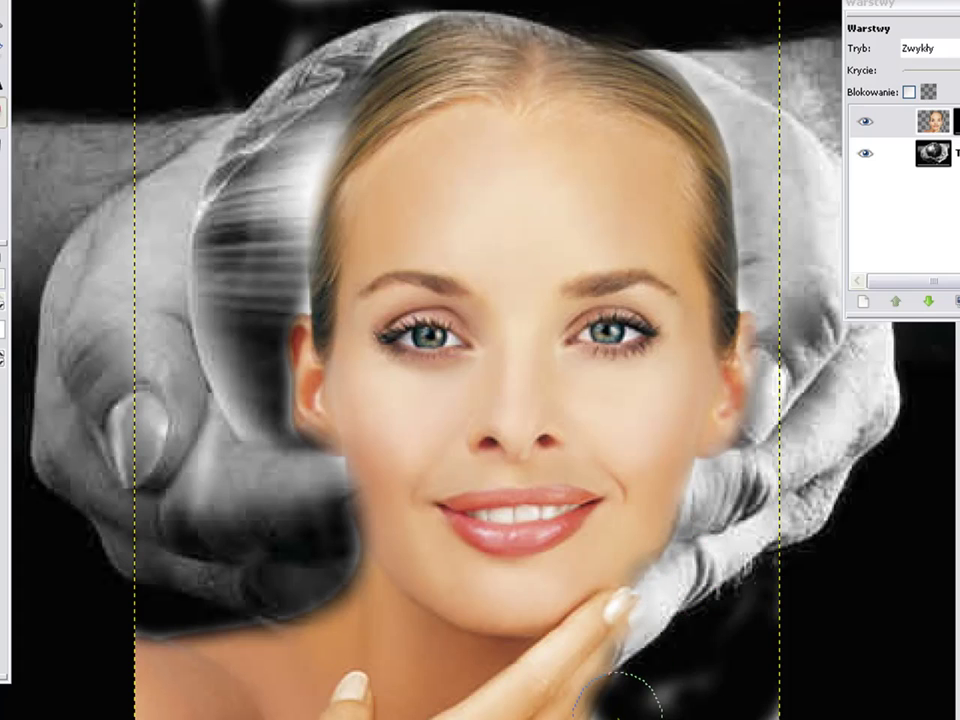
mouse_move(620, 712)
left_mouse_down()
mouse_move(553, 694)
mouse_move(140, 698)
mouse_move(538, 699)
mouse_move(118, 679)
mouse_move(279, 643)
mouse_move(343, 670)
mouse_move(349, 591)
mouse_move(366, 600)
mouse_move(366, 583)
mouse_move(408, 668)
mouse_move(561, 621)
mouse_move(621, 639)
mouse_move(523, 653)
mouse_move(480, 640)
mouse_move(408, 650)
mouse_move(618, 665)
left_mouse_up()
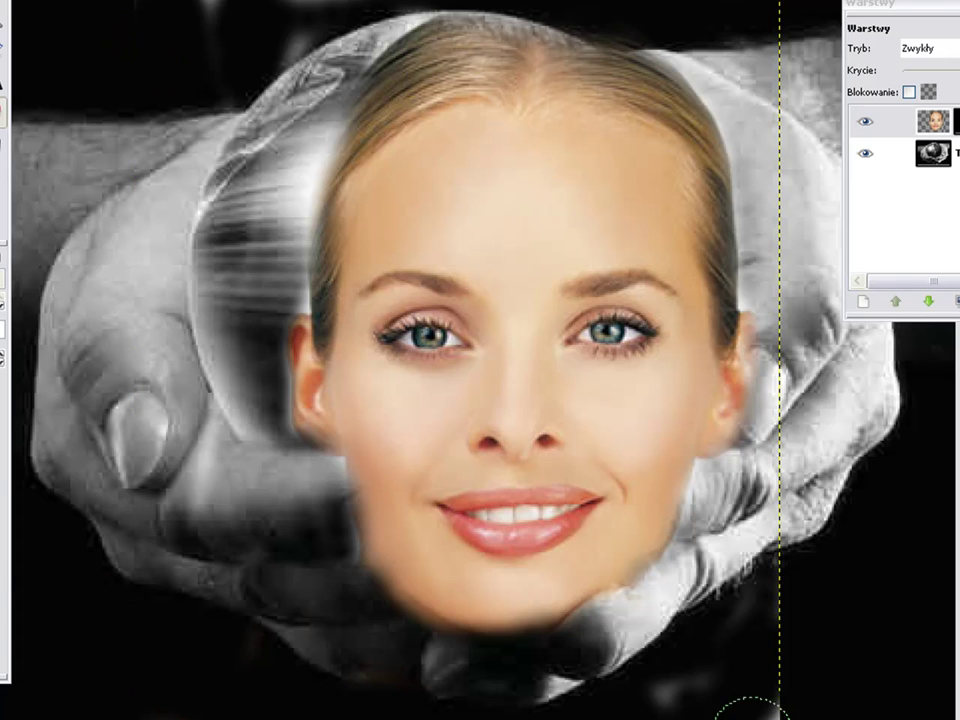
Zoom out and move the face layer up and left so it sits centrally in the ball
key("z")
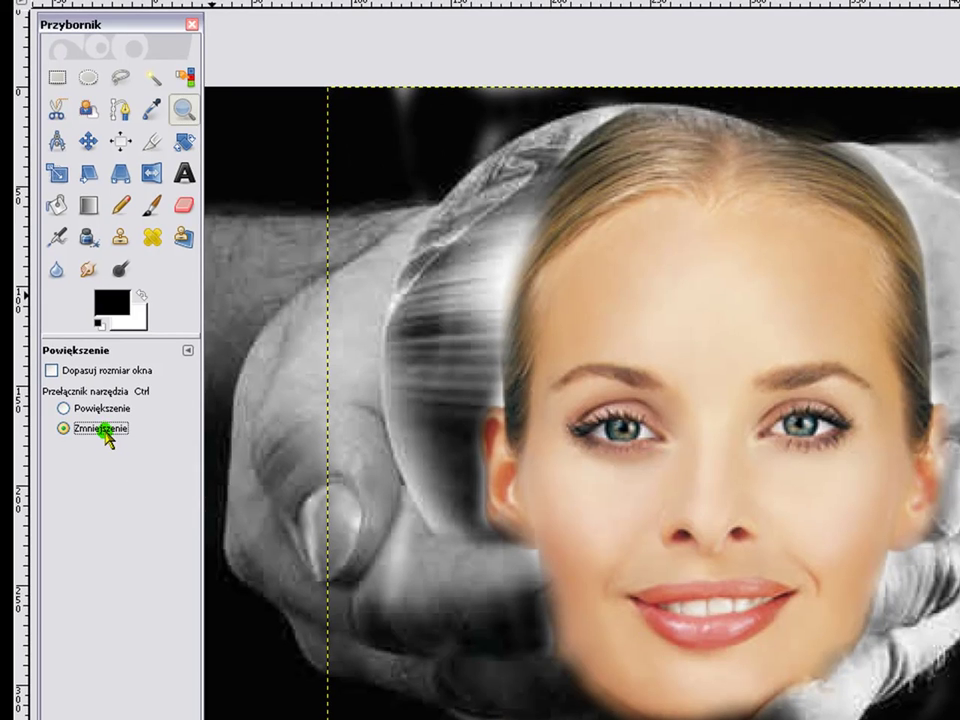
left_click(580, 592)
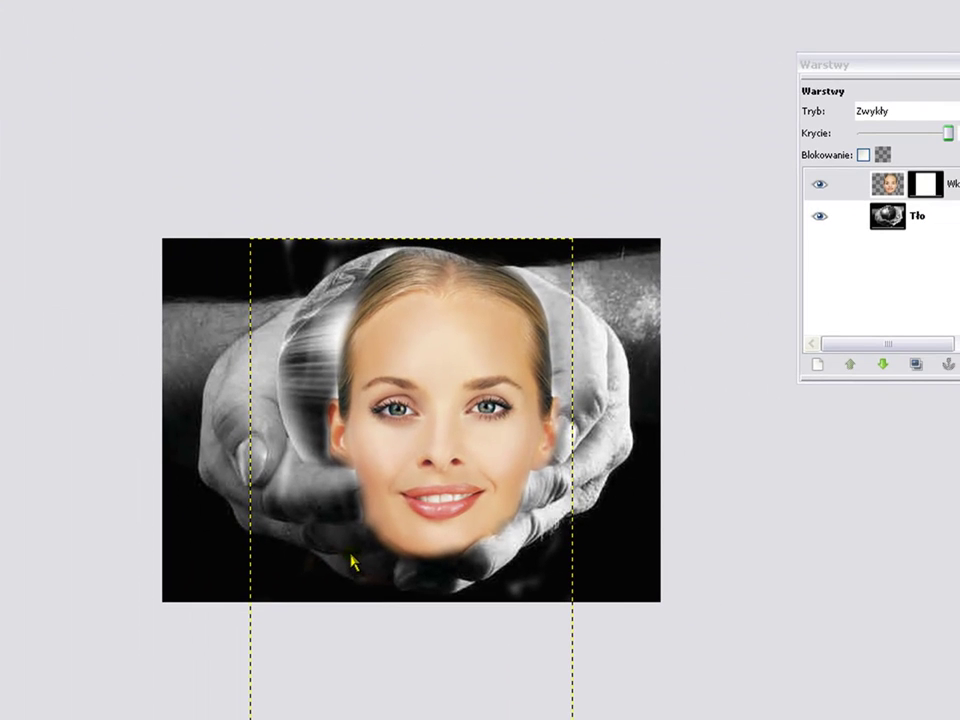
left_click_drag(397, 405, 375, 378)
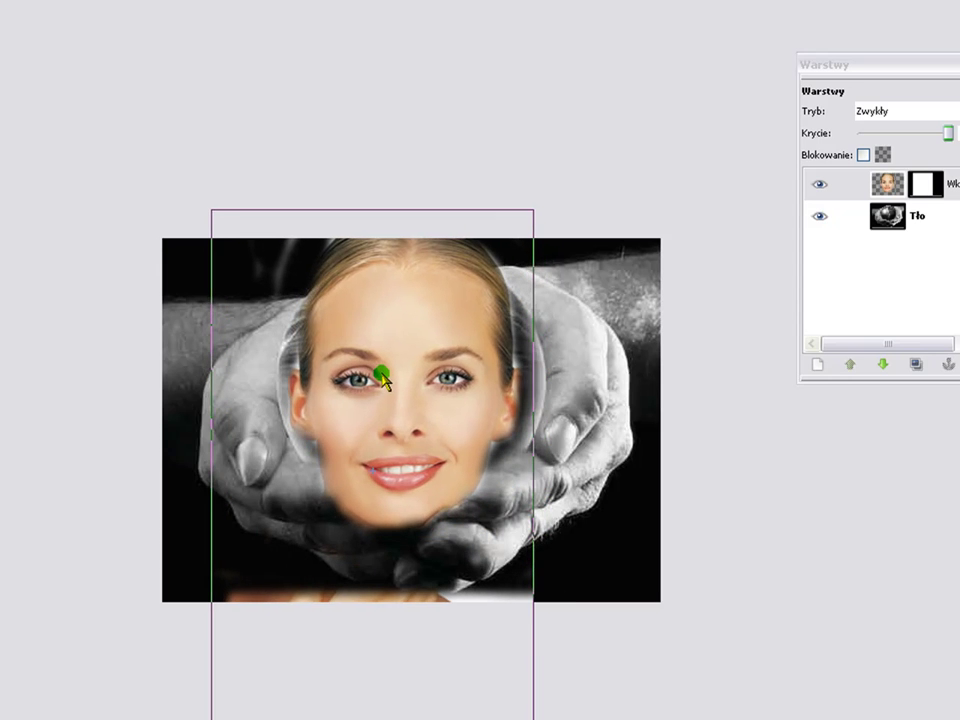
left_click_drag(375, 378, 377, 379)
Preview the layer blend modes on the face and settle on Połączenie ziarna (Grain merge)
left_click(947, 113)
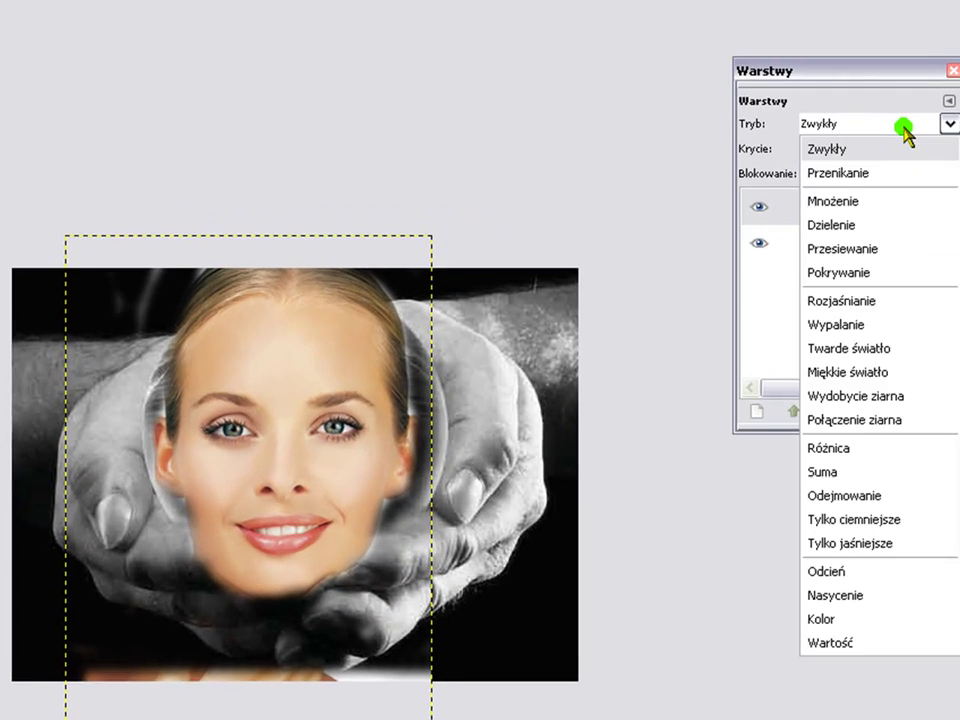
left_click(947, 113)
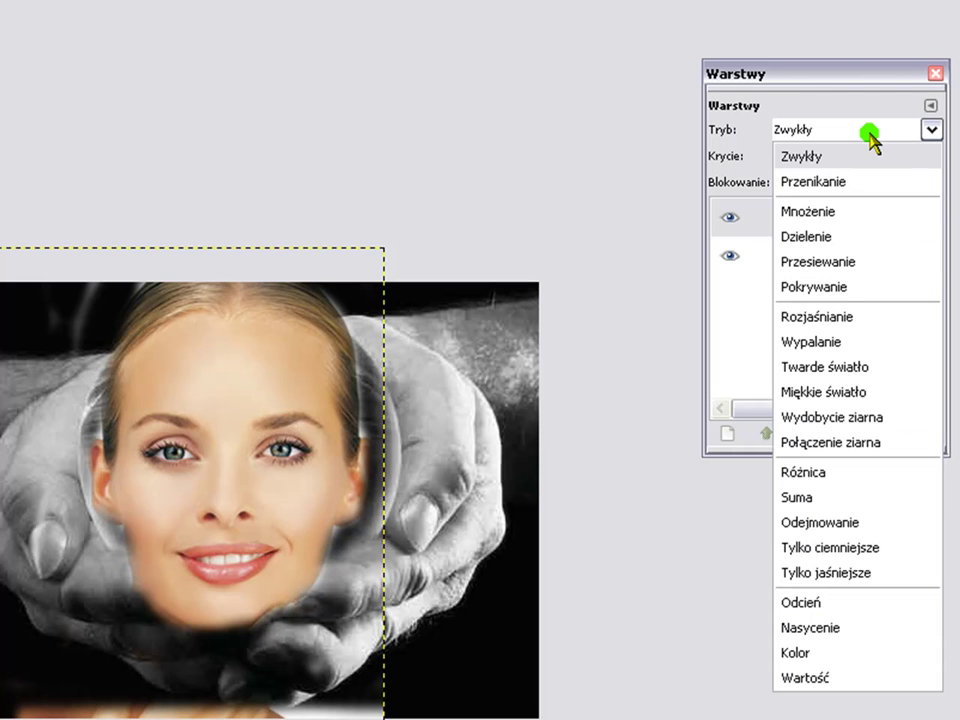
key("Down")
key("Down")
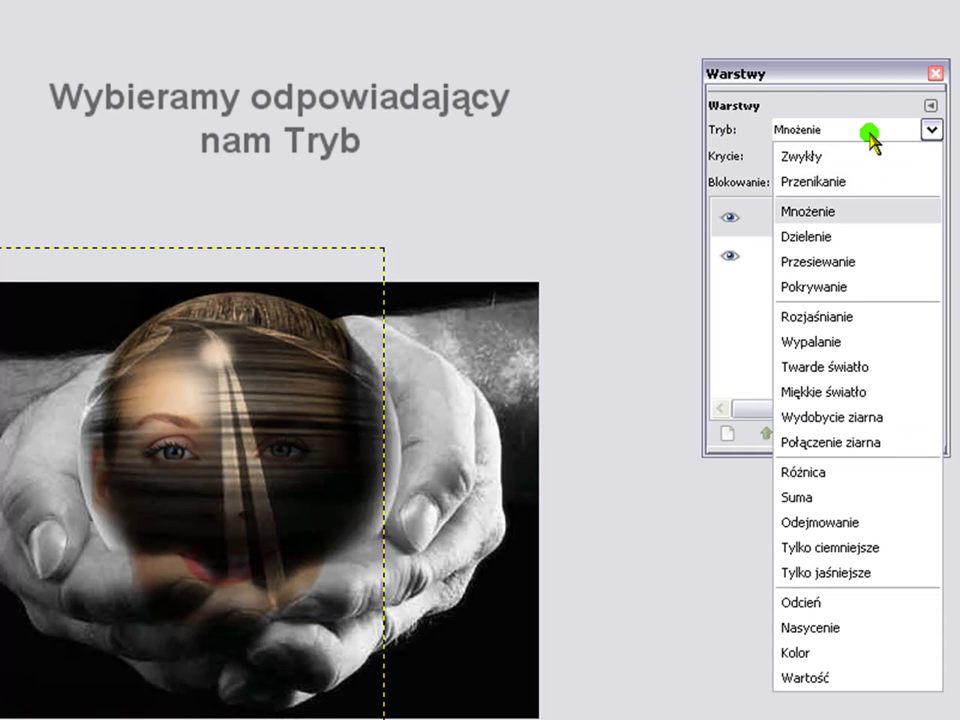
key("Down")
key("Down")
key("Down")
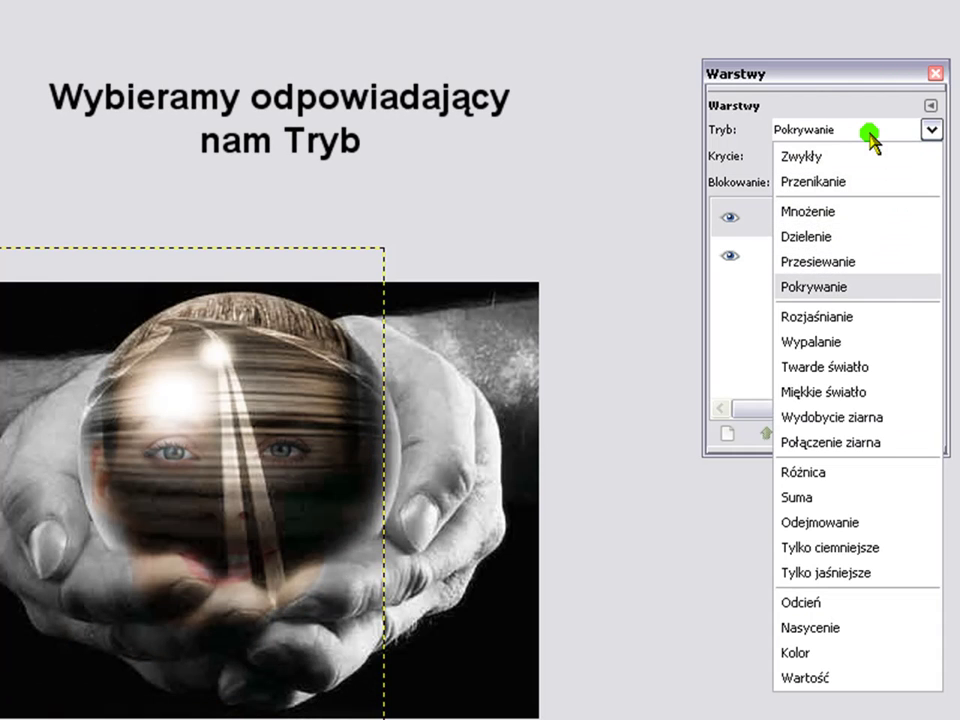
key("Up")
key("Down")
key("Down")
key("Down")
key("Down")
key("Down")
key("Up")
key("Down")
key("Down")
key("Down")
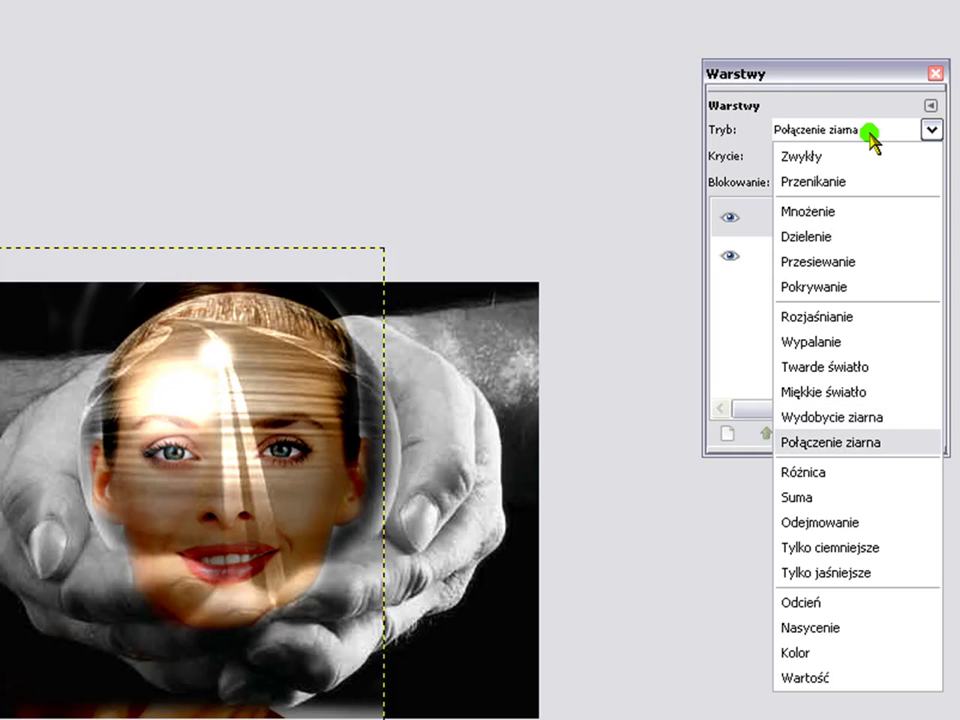
key("Down")
key("Down")
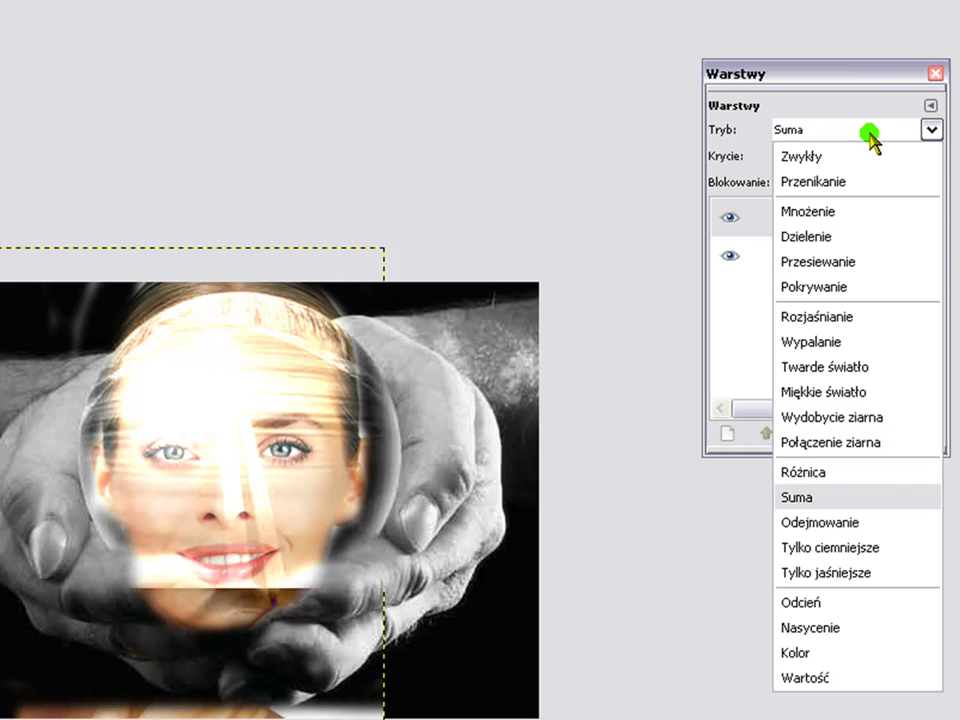
key("Down")
key("Down")
key("Down")
key("Down")
key("Down")
key("Down")
key("Down")
key("Up")
key("Up")
key("Up")
key("Up")
key("Down")
key("Up")
key("Up")
key("Up")
key("Up")
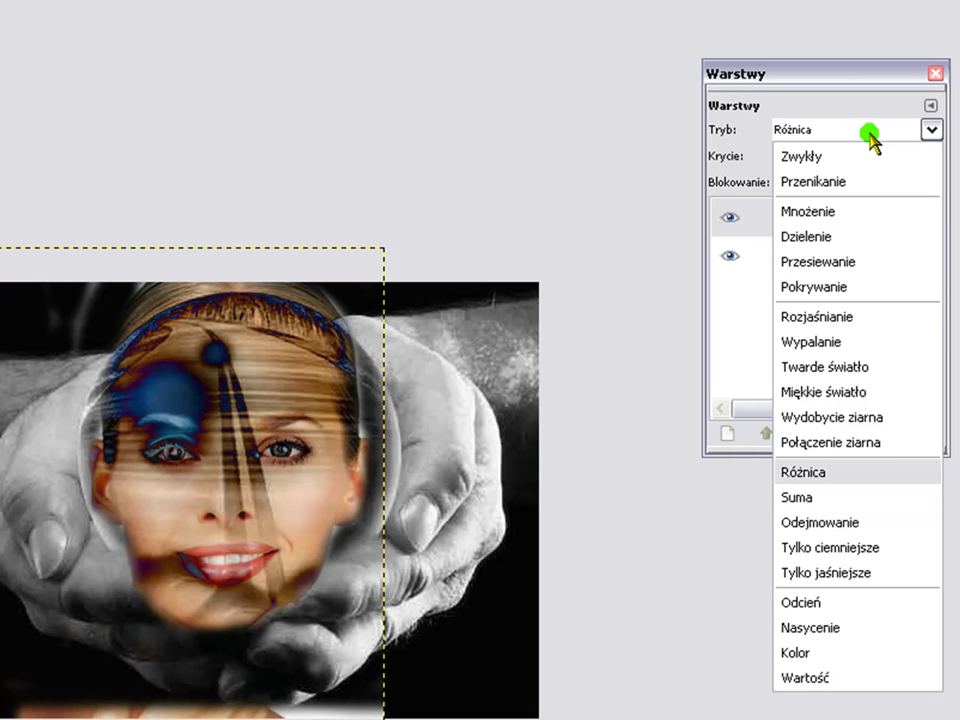
key("Up")
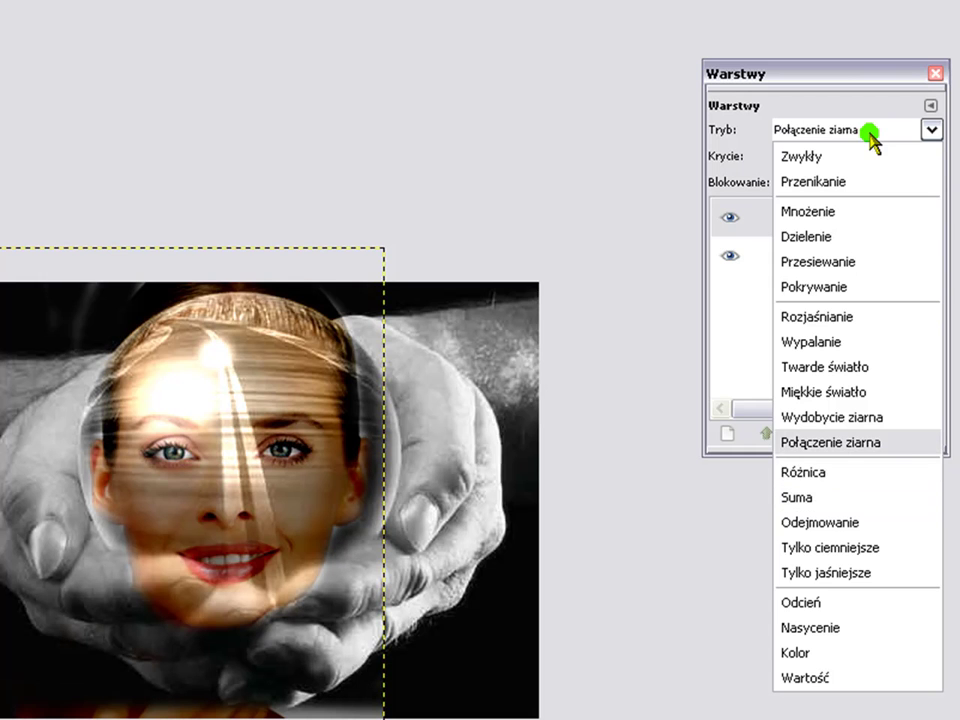
key("Return")
Lower the face layer's opacity to 41,9, nudge the face up and right, and select its mask
left_click_drag(876, 160, 840, 164)
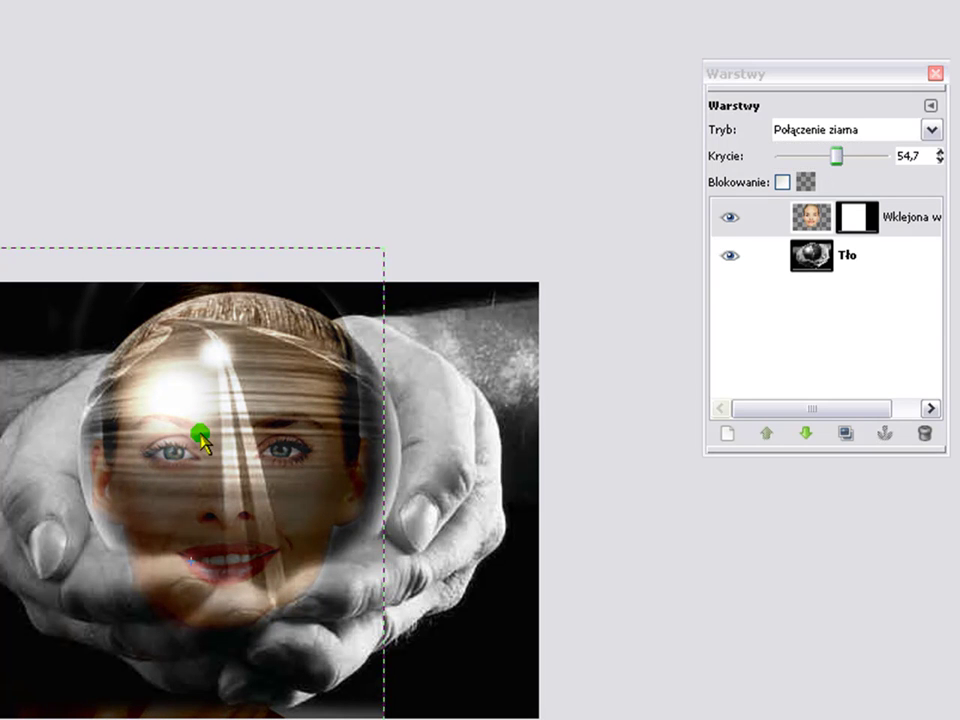
left_click_drag(203, 440, 205, 410)
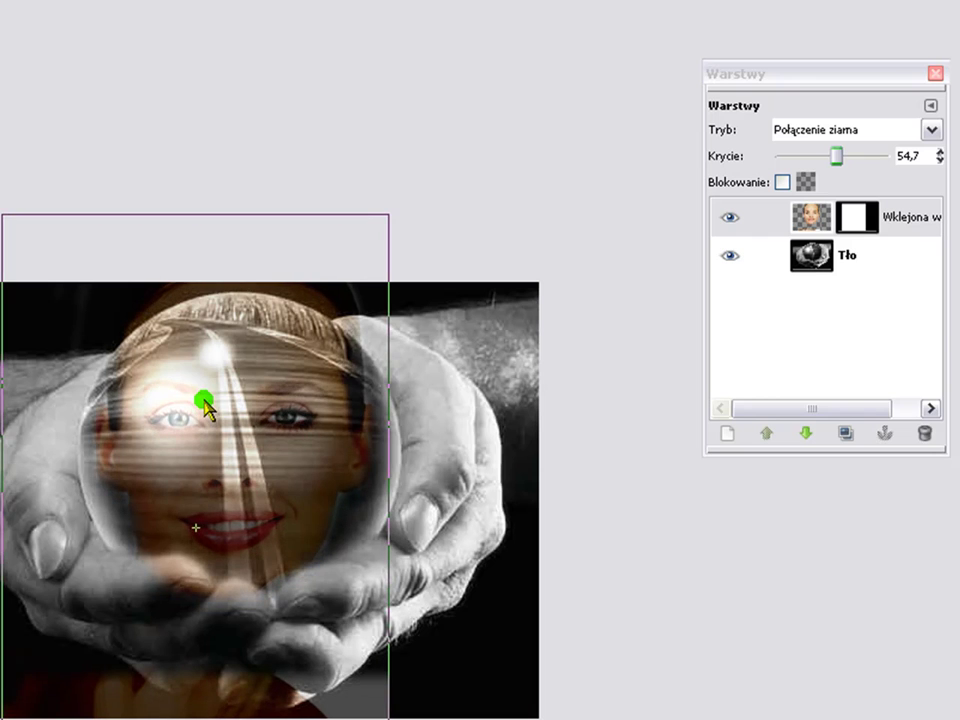
mouse_move(205, 405)
left_mouse_down()
mouse_move(213, 398)
mouse_move(239, 428)
left_mouse_up()
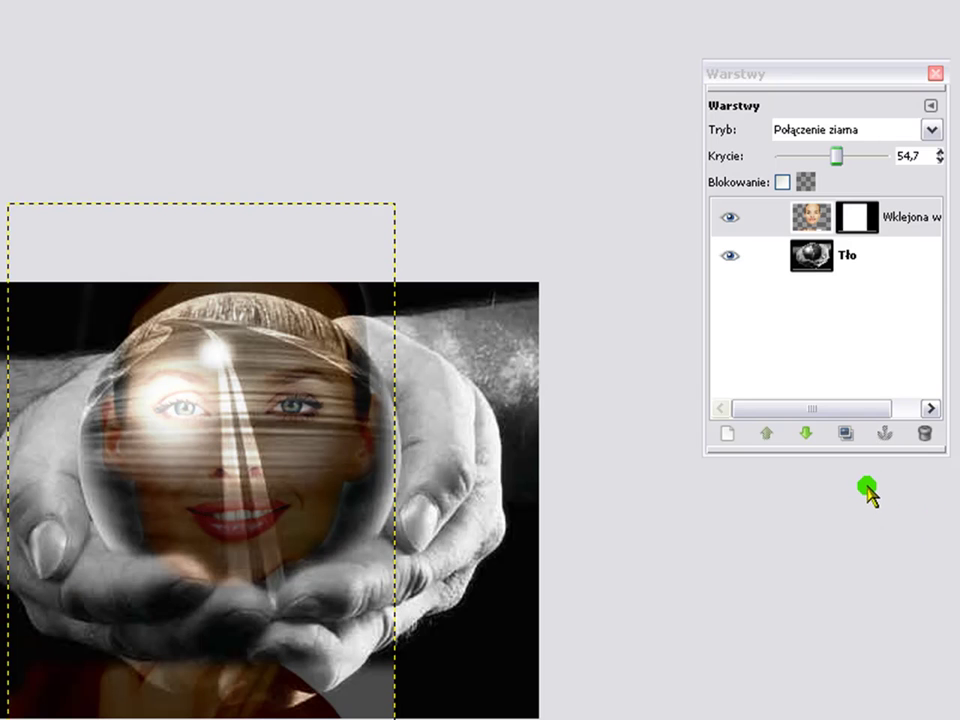
mouse_move(822, 224)
left_mouse_down()
mouse_move(835, 160)
mouse_move(816, 156)
mouse_move(829, 167)
left_mouse_up()
left_click(852, 208)
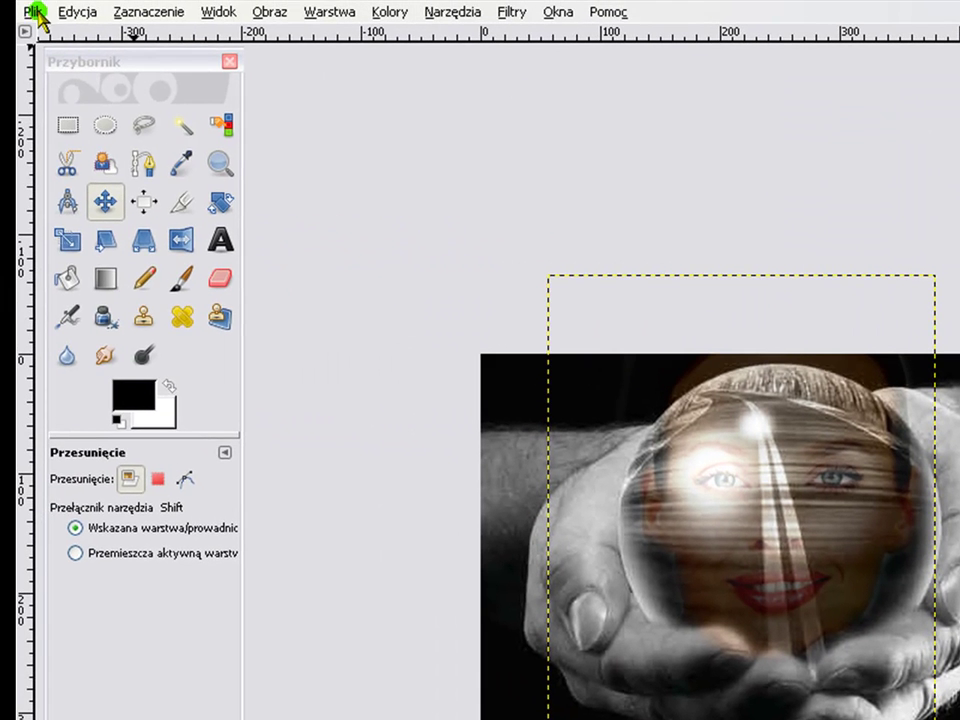
Save over krysztalowa_kula.jpg in Pulpit as a quality-85 JPEG
left_click(35, 14)
left_click(94, 220)
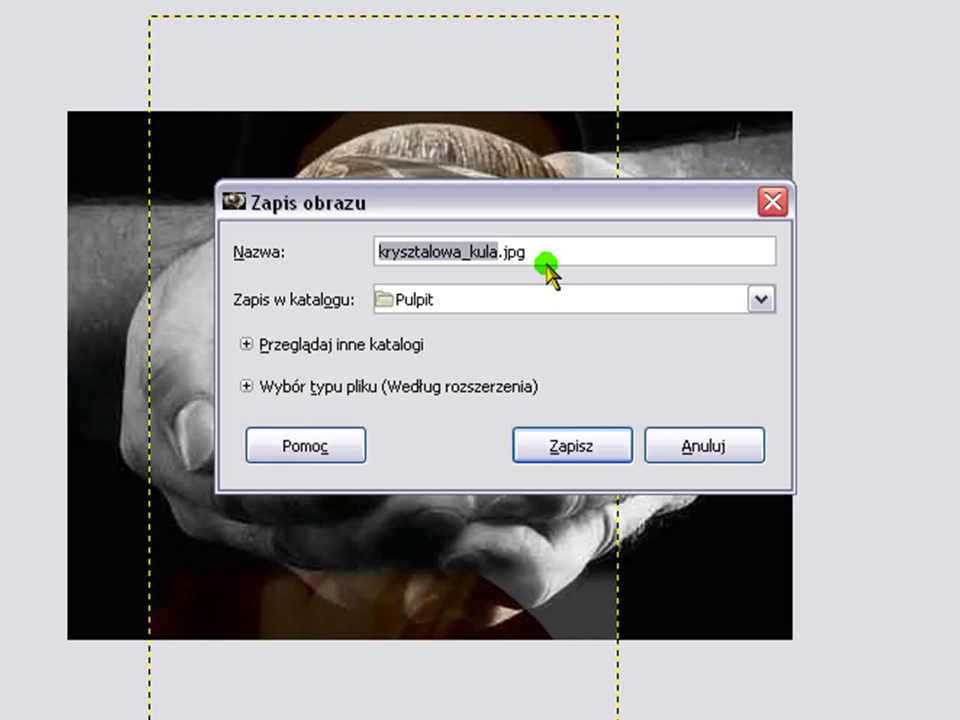
left_click(570, 444)
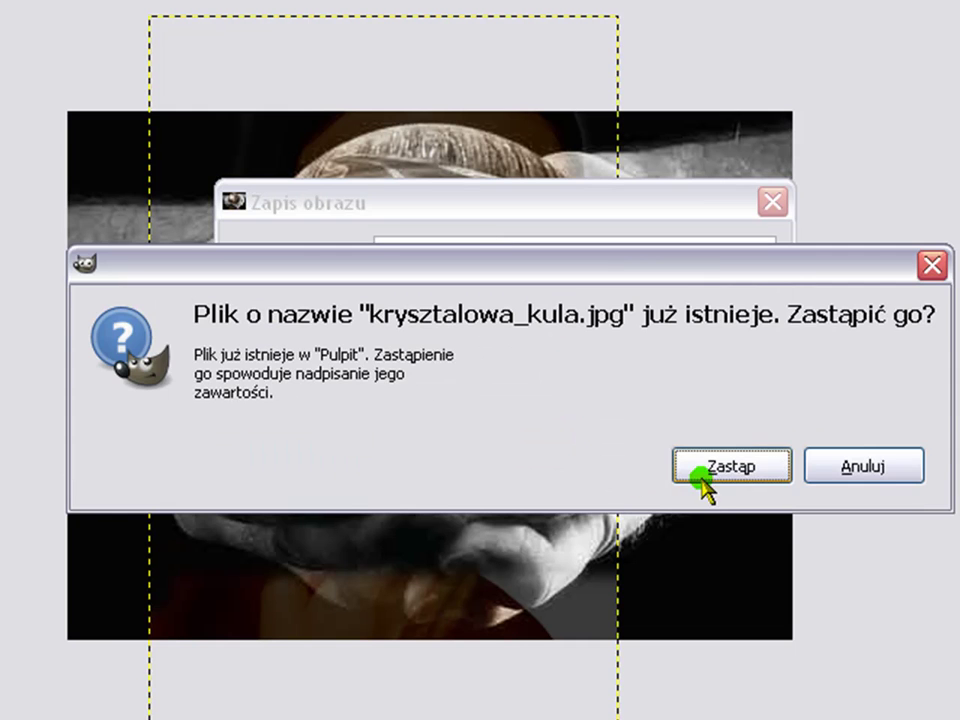
left_click(700, 467)
left_click(390, 420)
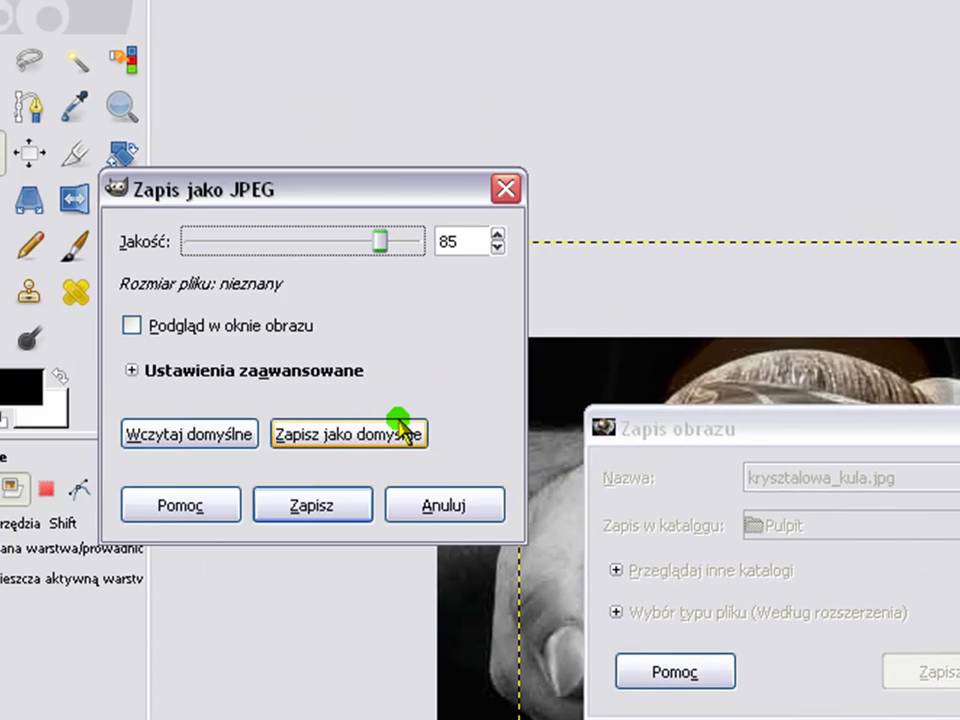
left_click(352, 506)
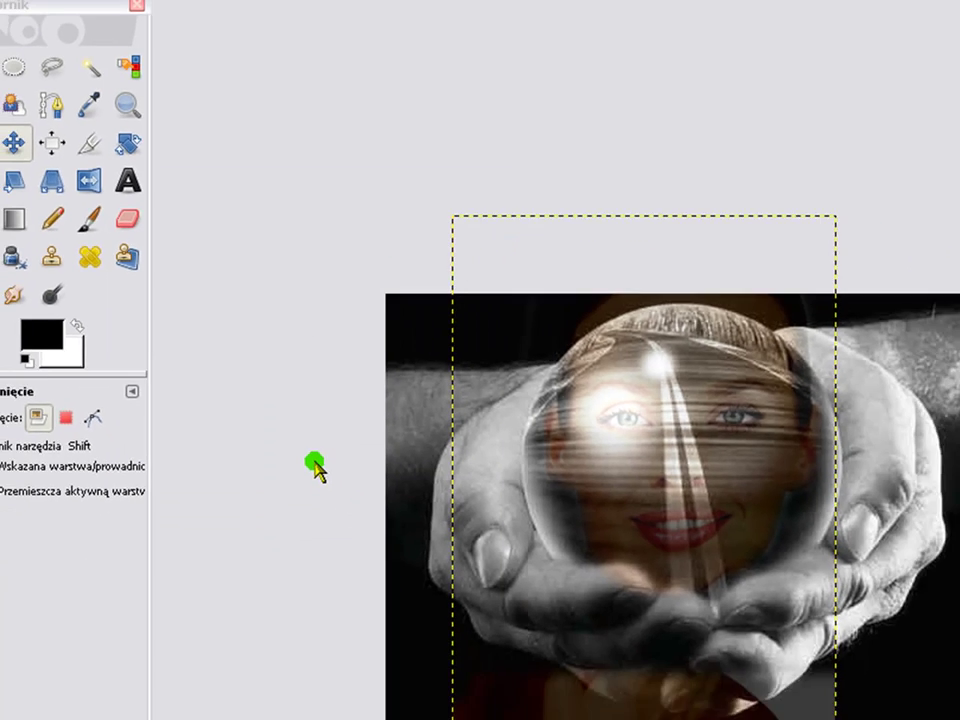